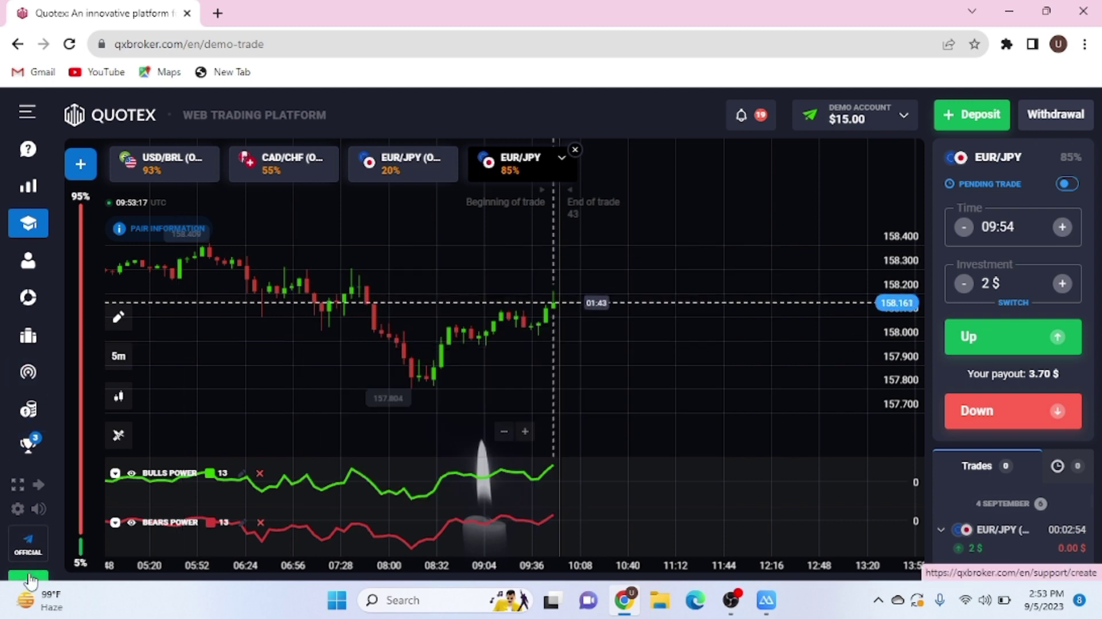
Open the help section and view the list of existing support requests
{"action": "left_click", "coordinate": [30, 580]}
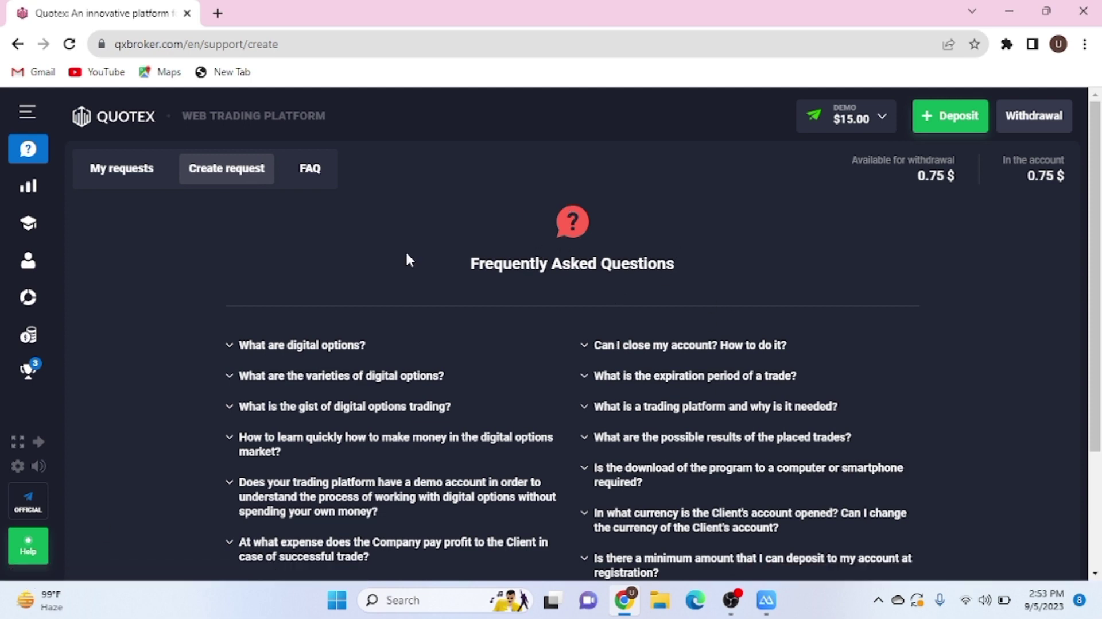
{"action": "mouse_move", "coordinate": [1100, 175]}
{"action": "left_mouse_down"}
{"action": "mouse_move", "coordinate": [1100, 270]}
{"action": "mouse_move", "coordinate": [1100, 172]}
{"action": "left_mouse_up"}
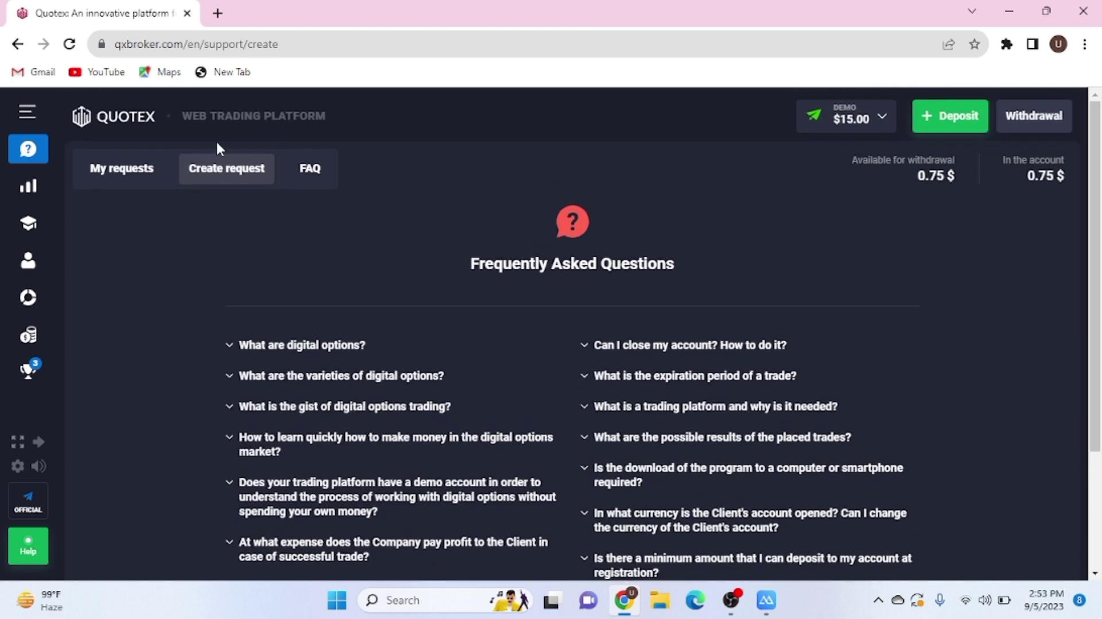
{"action": "left_click", "coordinate": [130, 177]}
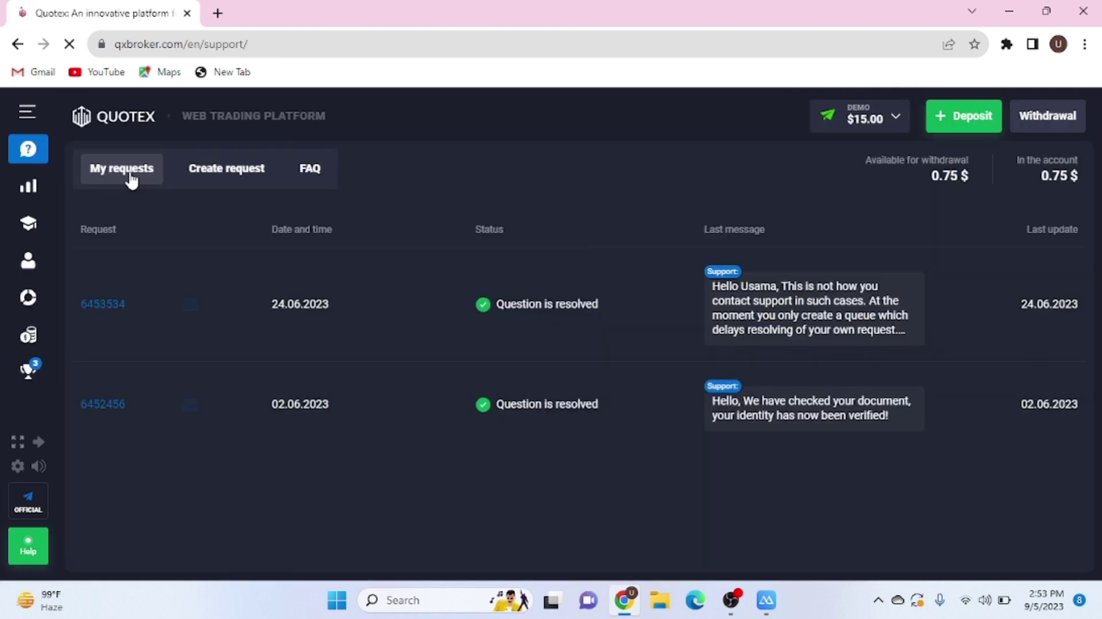
Start creating a support request and bring up the subject choices for contacting customer support
{"action": "left_click", "coordinate": [241, 185]}
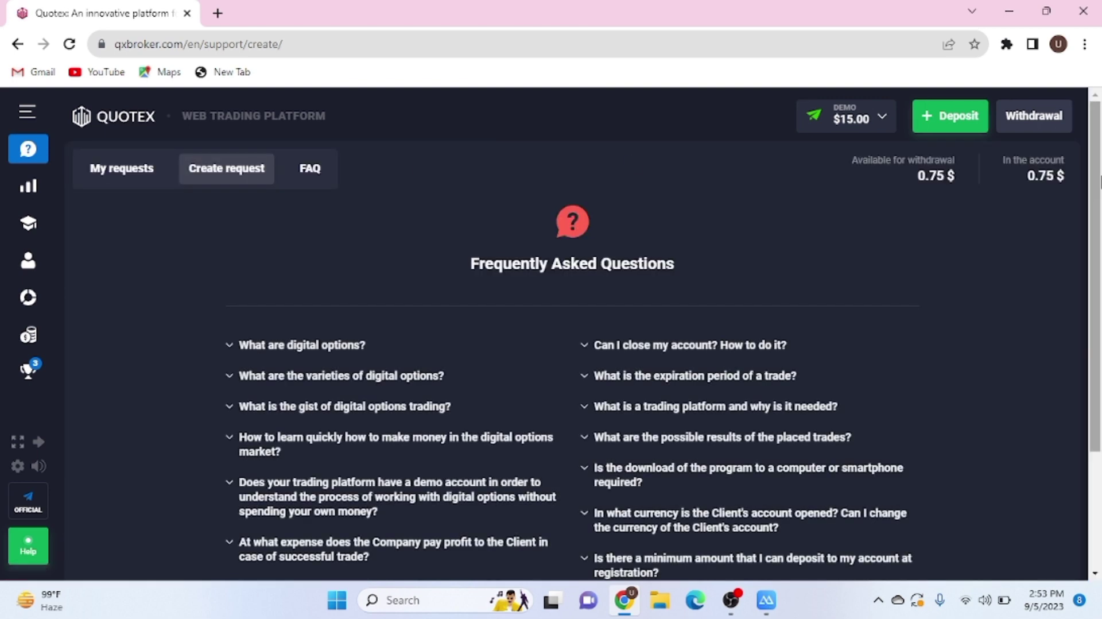
{"action": "scroll", "coordinate": [574, 333], "scroll_direction": "down", "scroll_amount": 3}
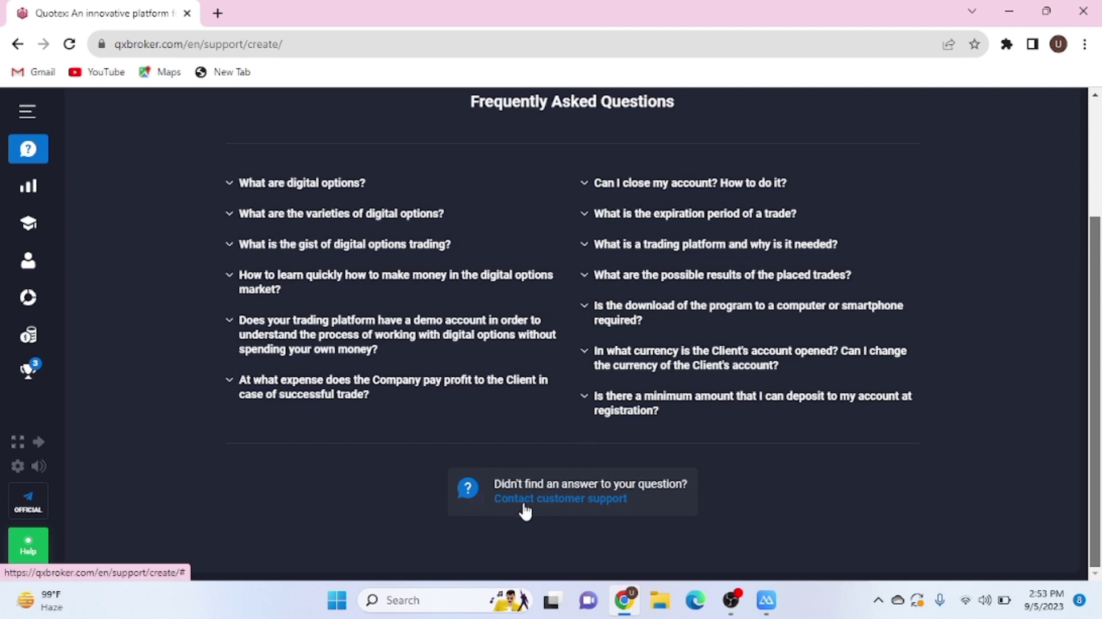
{"action": "left_click", "coordinate": [537, 505]}
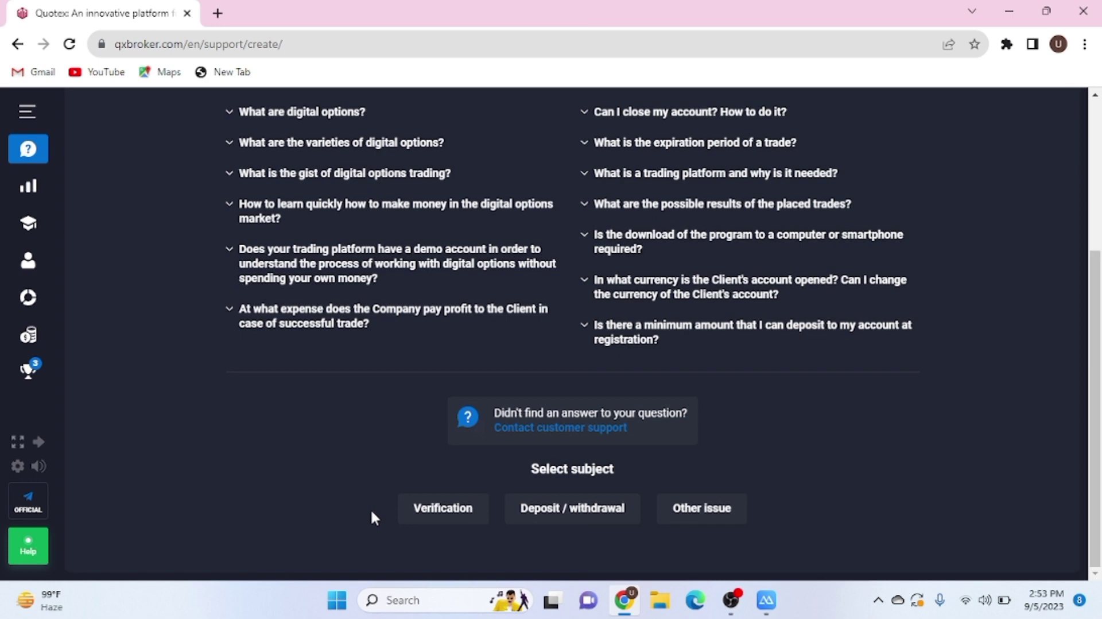
Try a Deposit / withdrawal request for debited but uncredited funds using the 24.08.2023 EasyPaisa deposit, and close the form unsent
{"action": "left_click", "coordinate": [558, 511]}
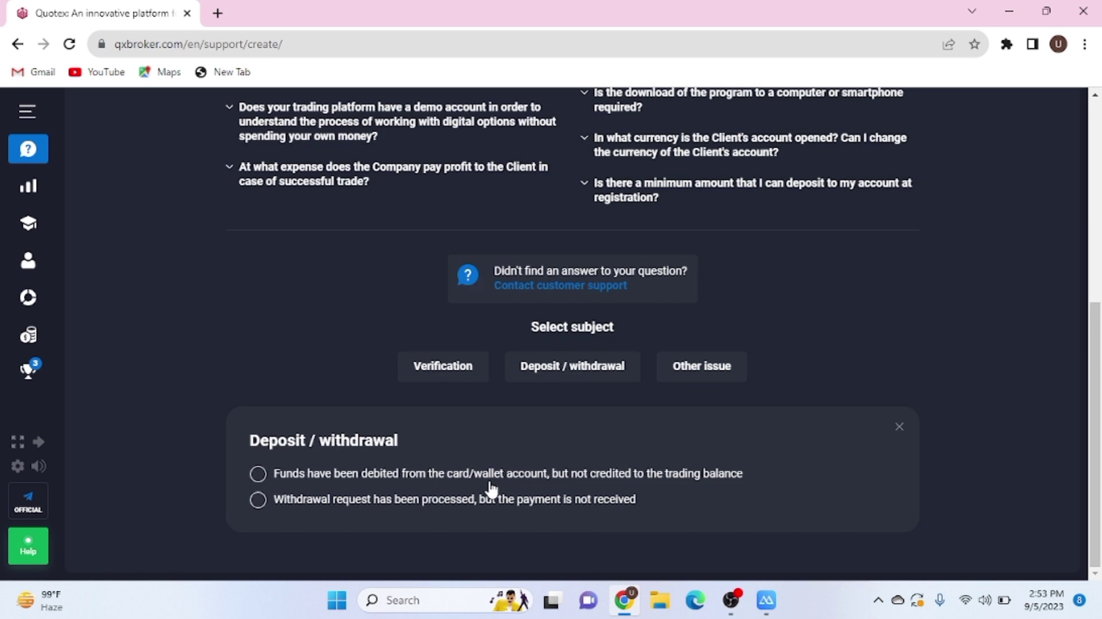
{"action": "left_click", "coordinate": [258, 475]}
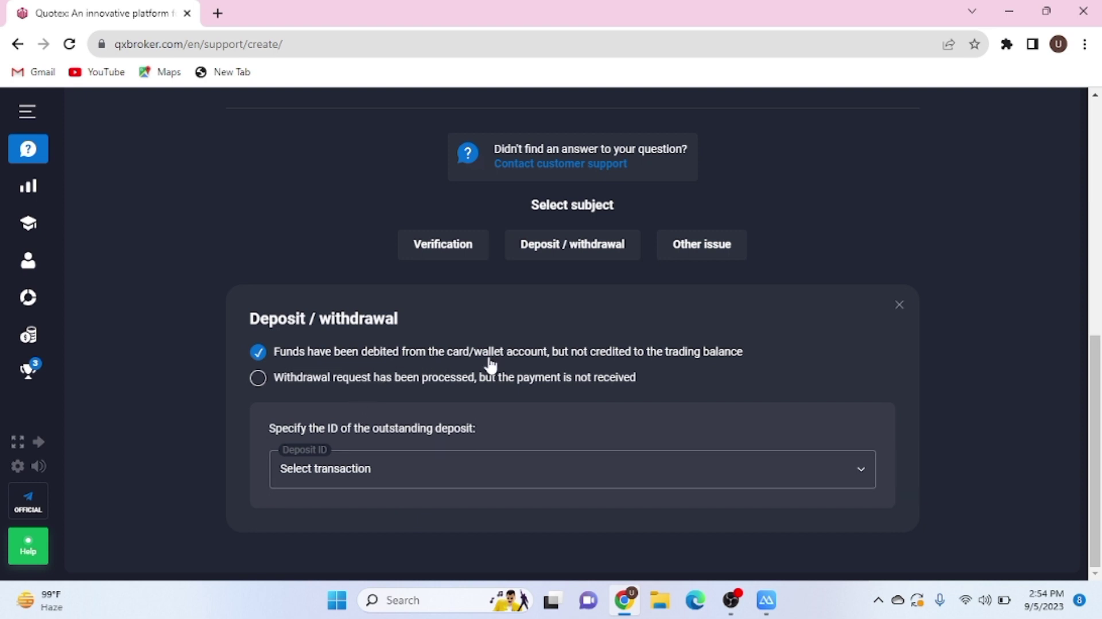
{"action": "left_click", "coordinate": [867, 476]}
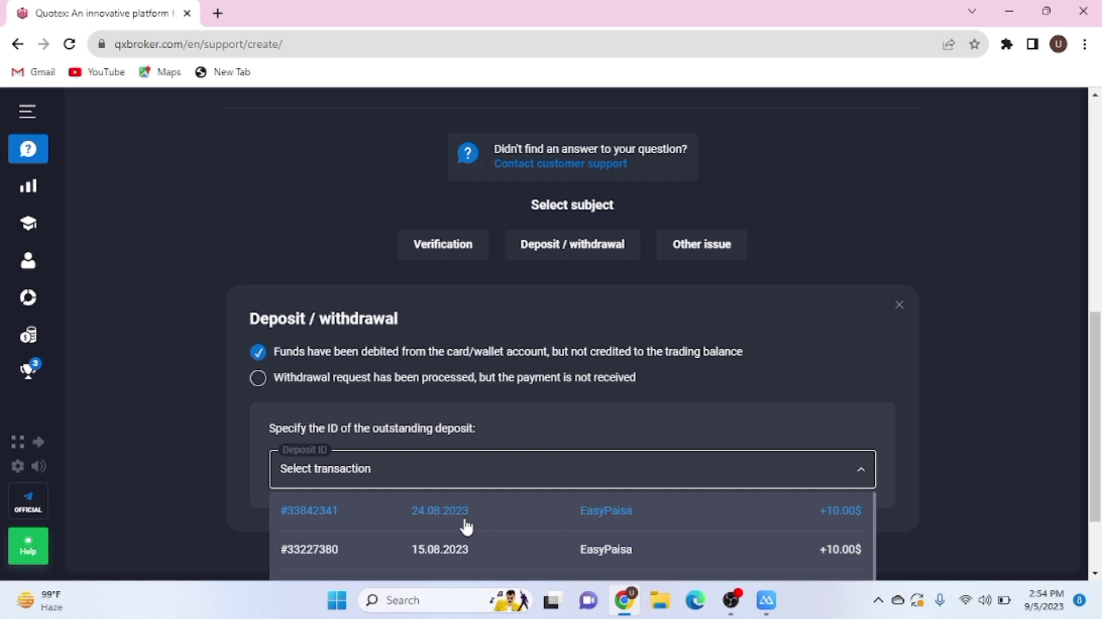
{"action": "left_click", "coordinate": [519, 514]}
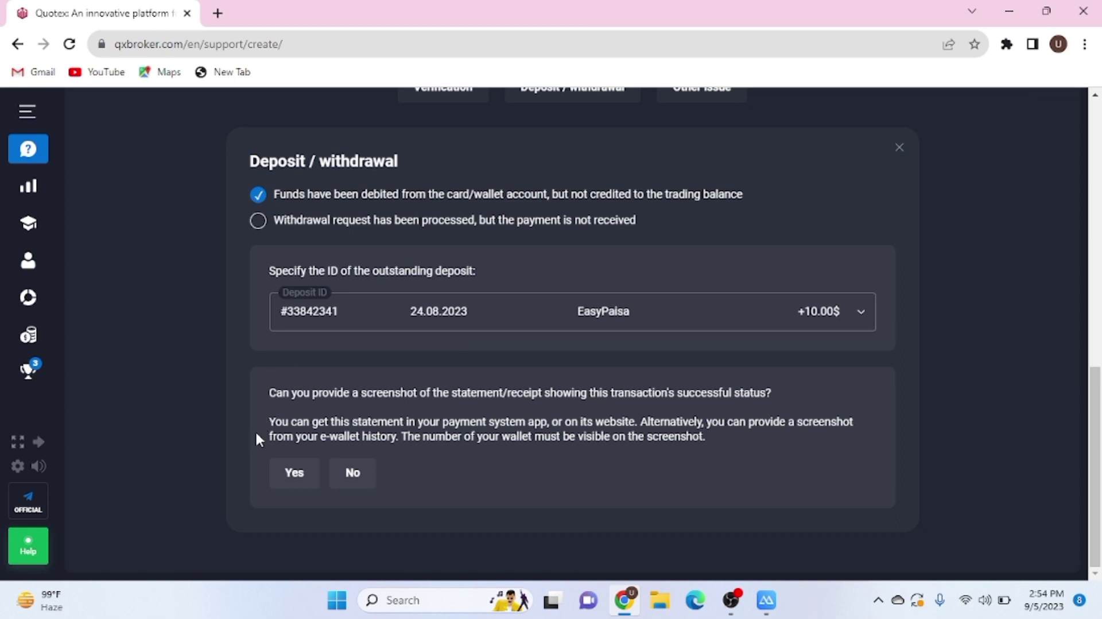
{"action": "left_click", "coordinate": [900, 148]}
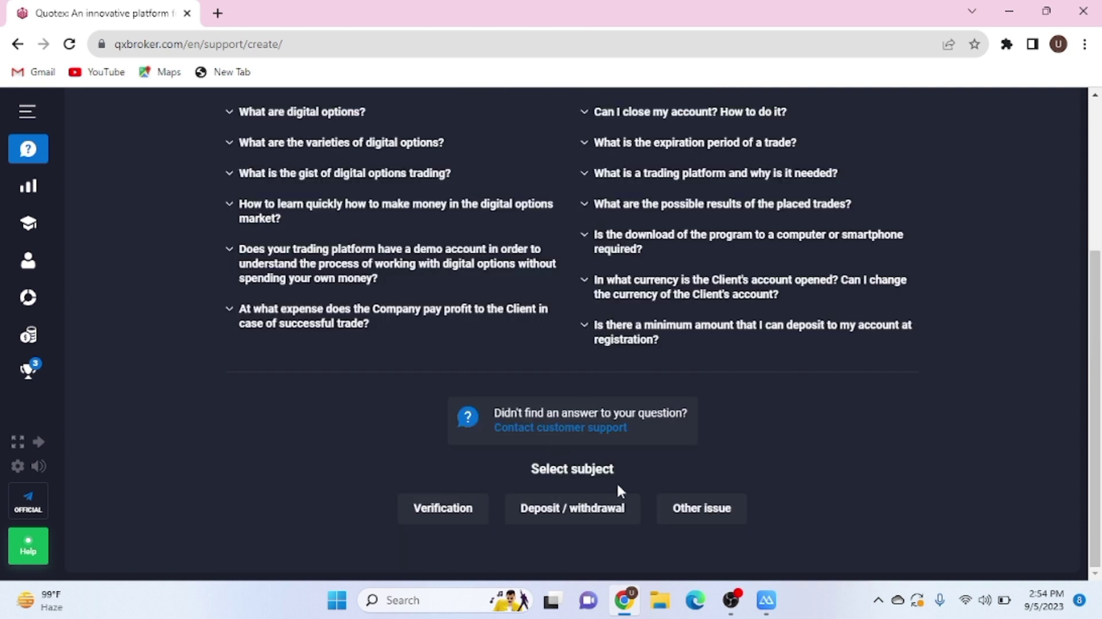
Examine the Other issue request form and its attachment file selection, and close both without sending anything
{"action": "left_click", "coordinate": [672, 509]}
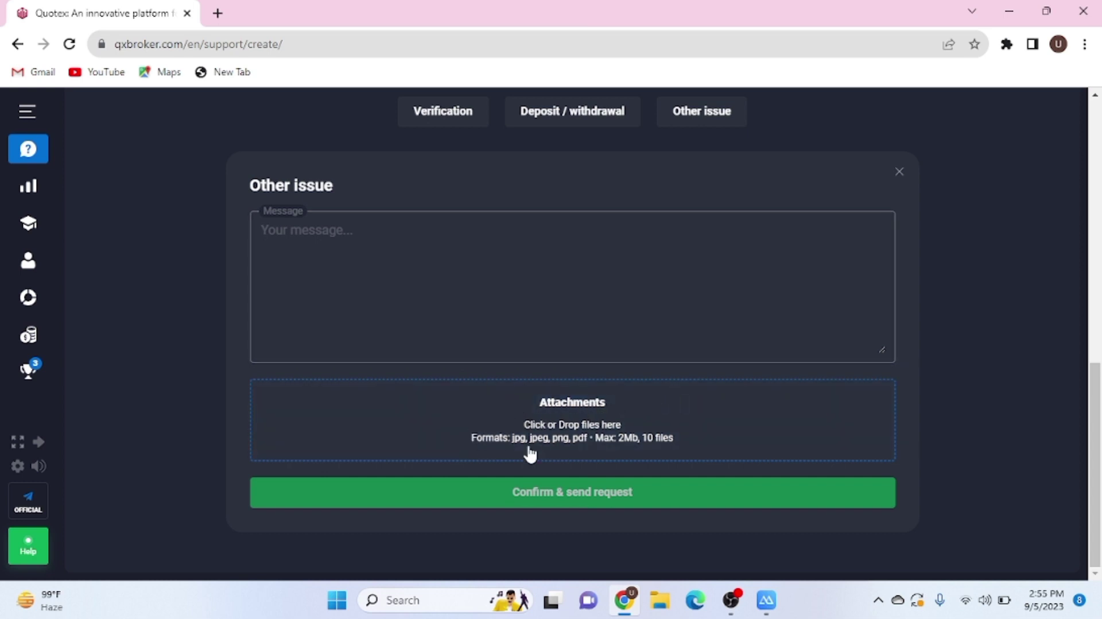
{"action": "left_click", "coordinate": [480, 411]}
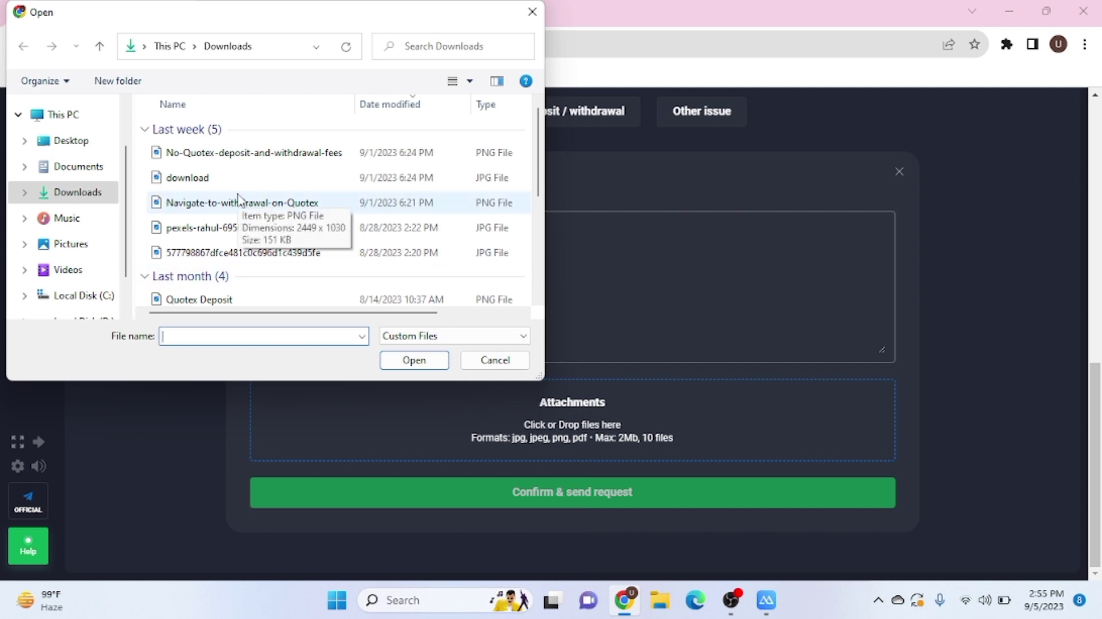
{"action": "left_click", "coordinate": [493, 360]}
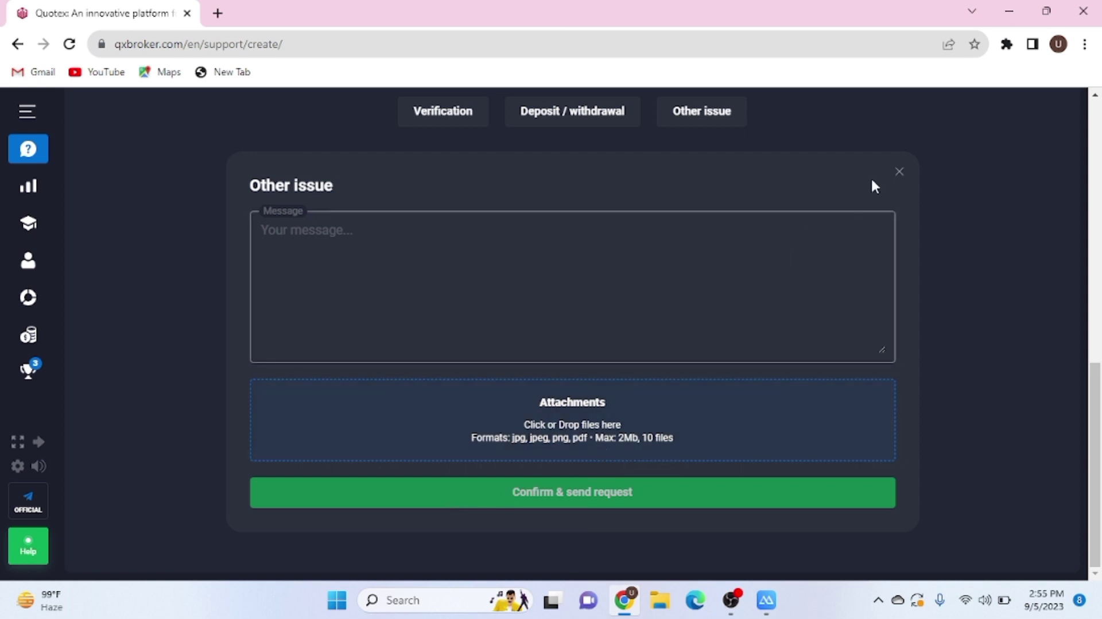
{"action": "left_click", "coordinate": [902, 173]}
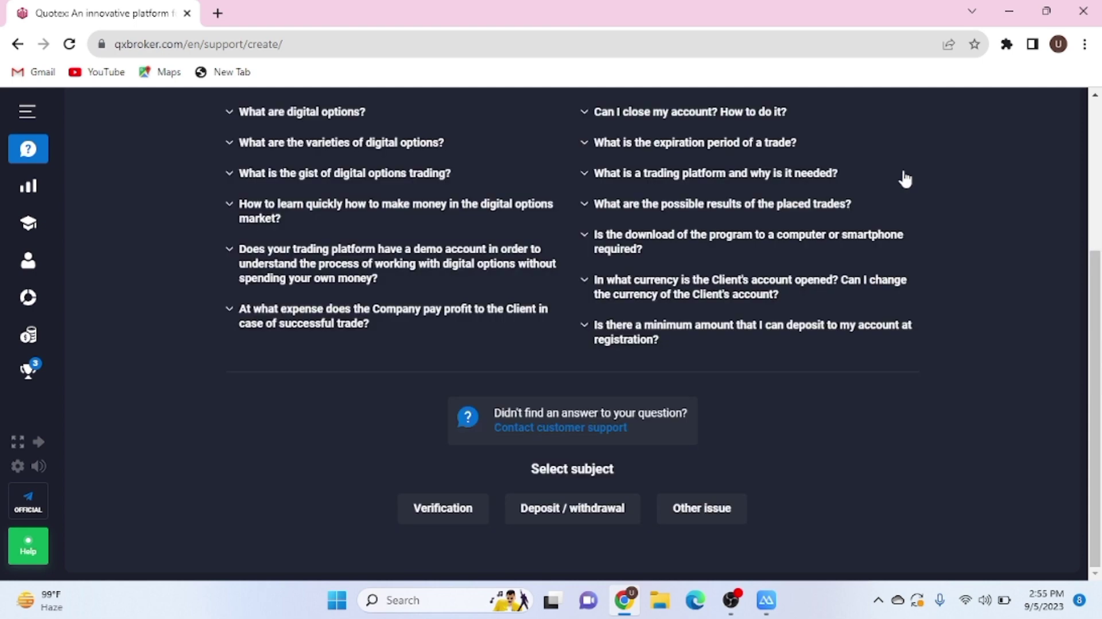
Try a Deposit / withdrawal request for an unreceived payment using the 30.08.2023 EasyPaisa withdrawal, and close the form unsent
{"action": "left_click", "coordinate": [544, 508]}
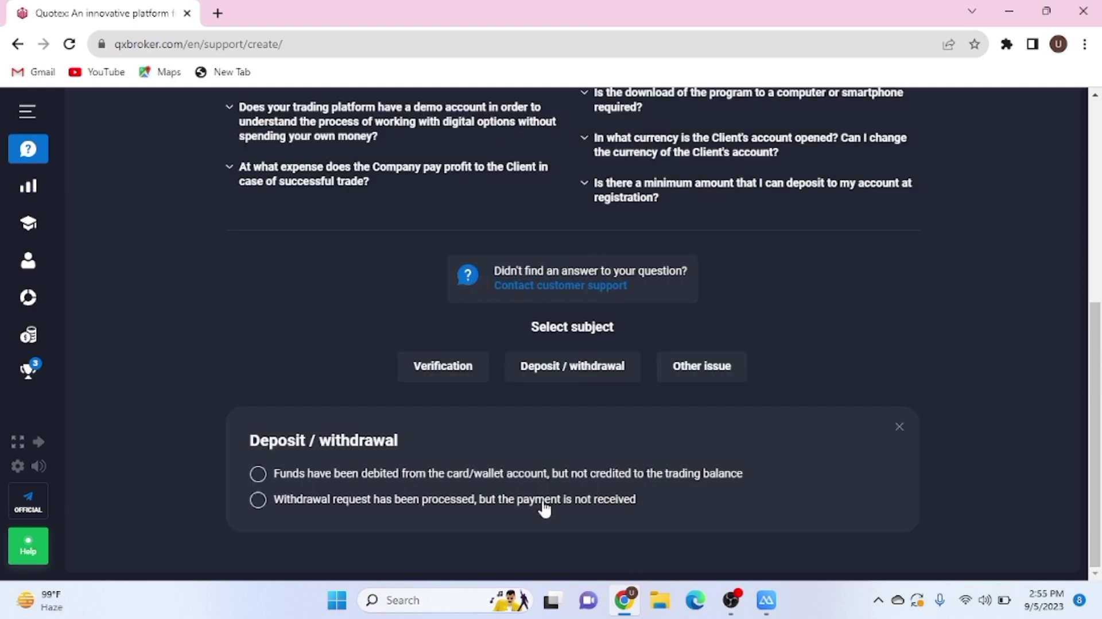
{"action": "left_click", "coordinate": [259, 499]}
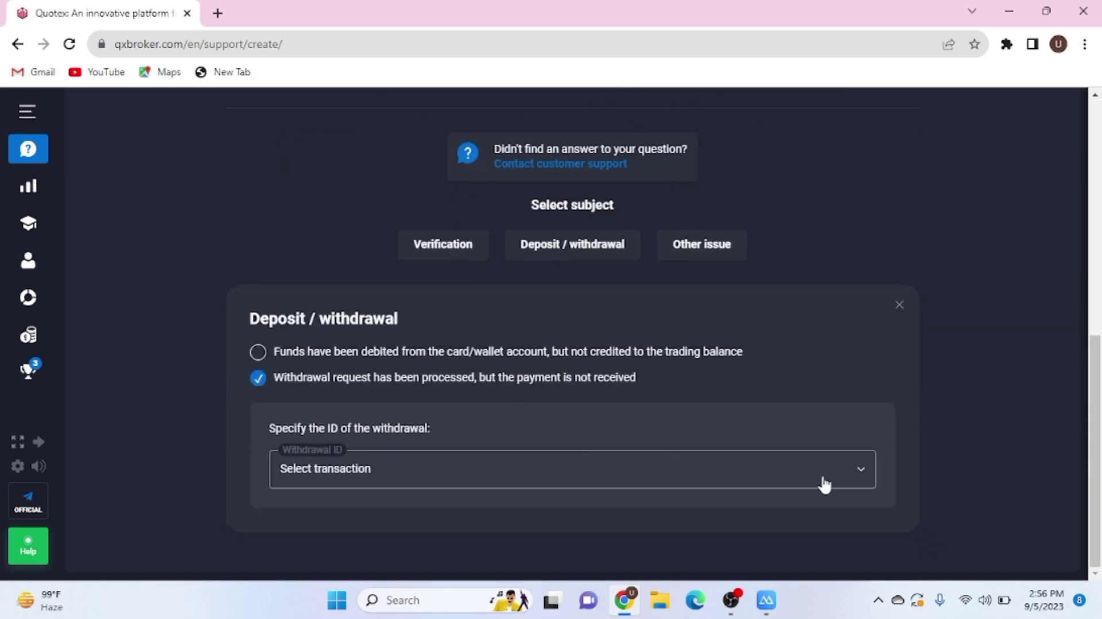
{"action": "left_click", "coordinate": [837, 484]}
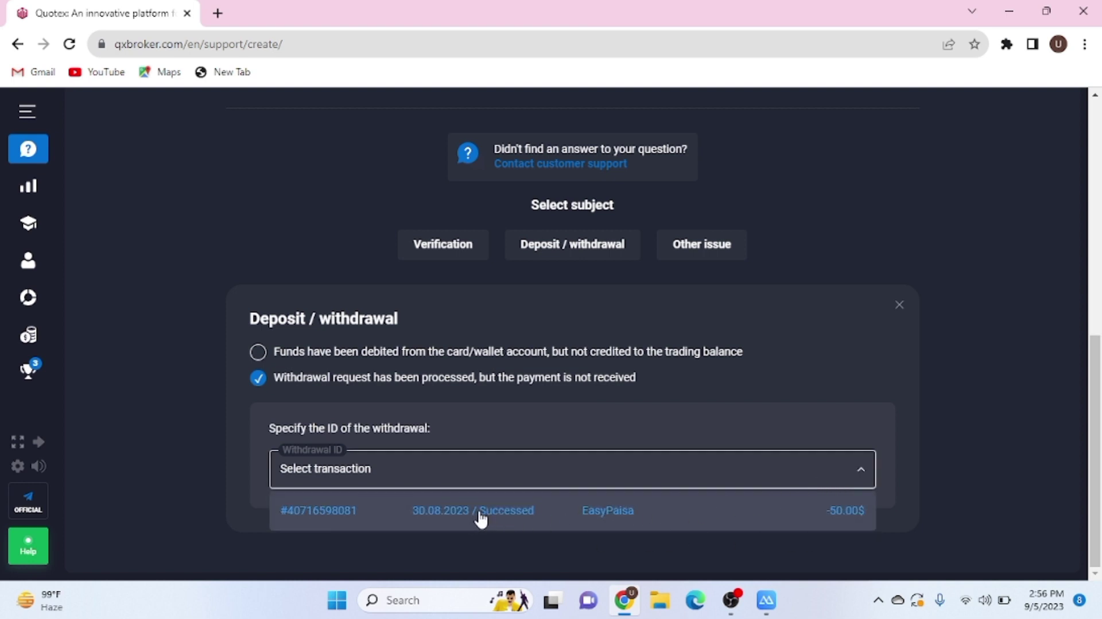
{"action": "left_click", "coordinate": [551, 511]}
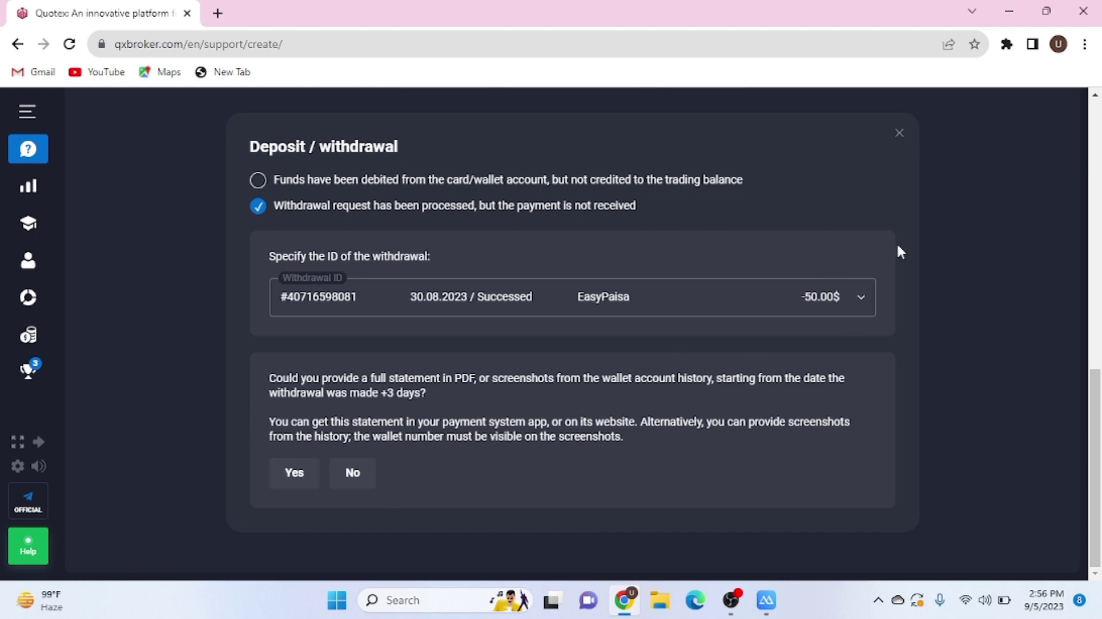
{"action": "left_click", "coordinate": [900, 136]}
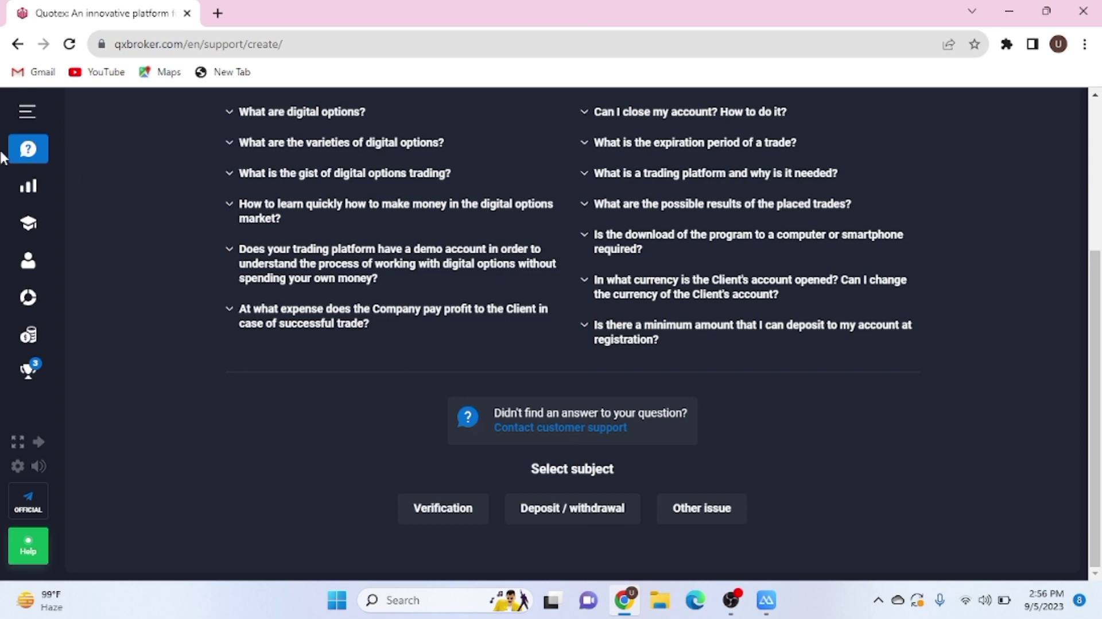
Return to the live trading page and bring up the mirrored phone screen in ApowerMirror
{"action": "left_click", "coordinate": [28, 186]}
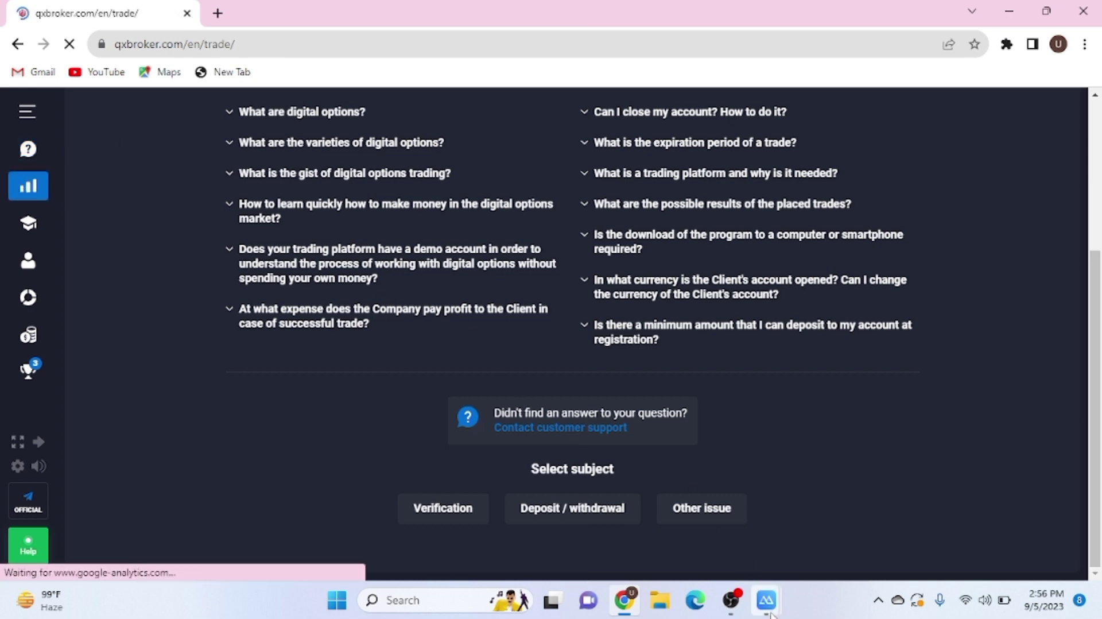
{"action": "mouse_move", "coordinate": [761, 601]}
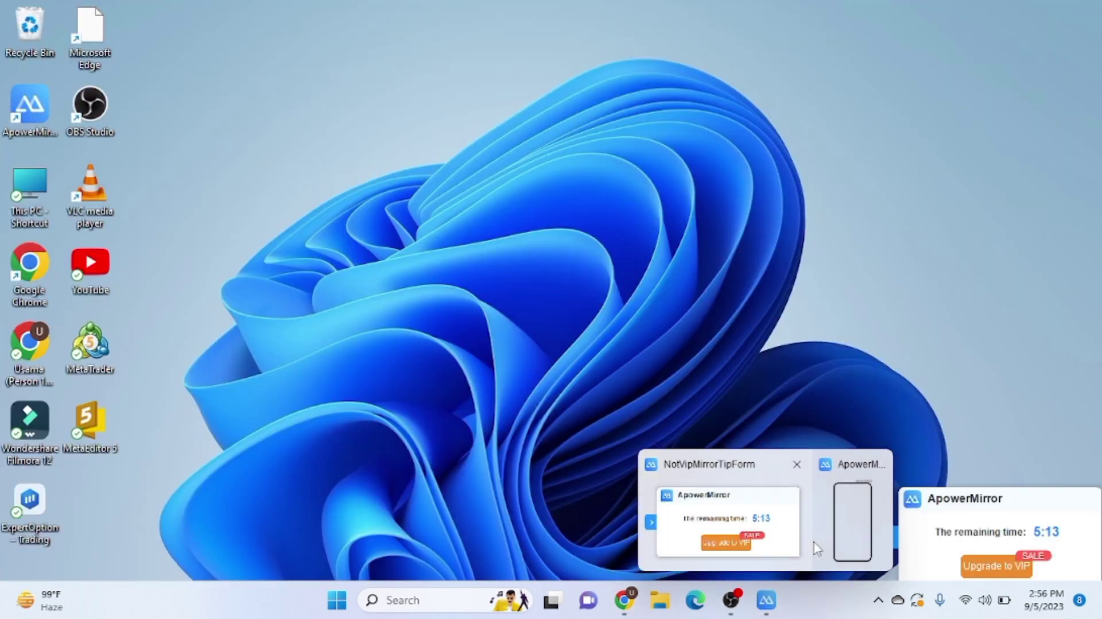
{"action": "left_click", "coordinate": [746, 546]}
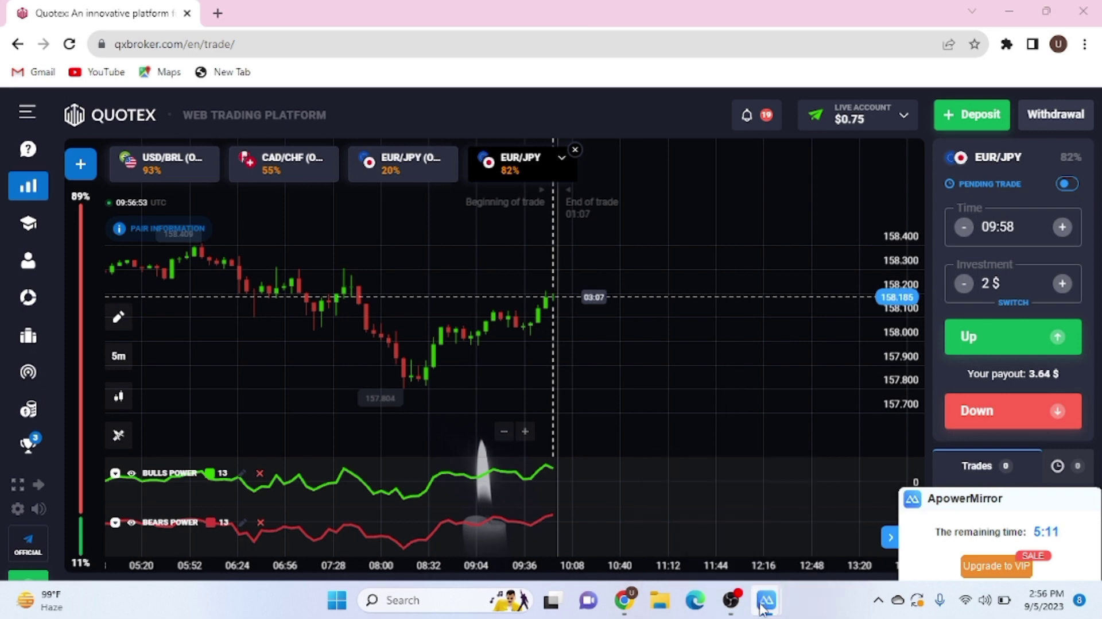
{"action": "mouse_move", "coordinate": [768, 576]}
{"action": "left_click", "coordinate": [829, 505]}
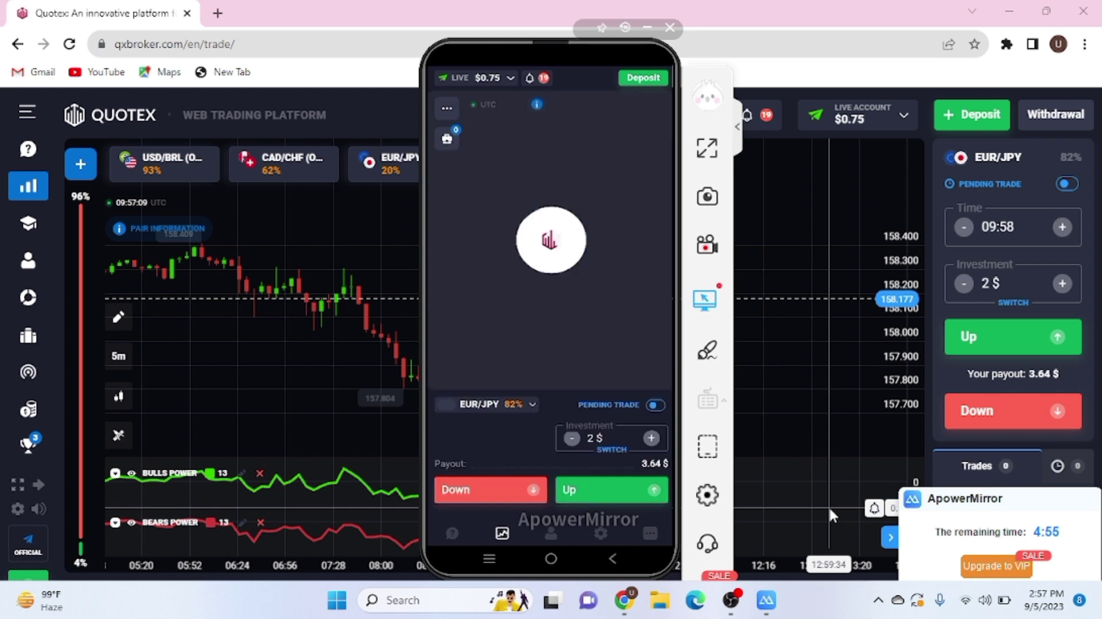
{"action": "mouse_move", "coordinate": [766, 600]}
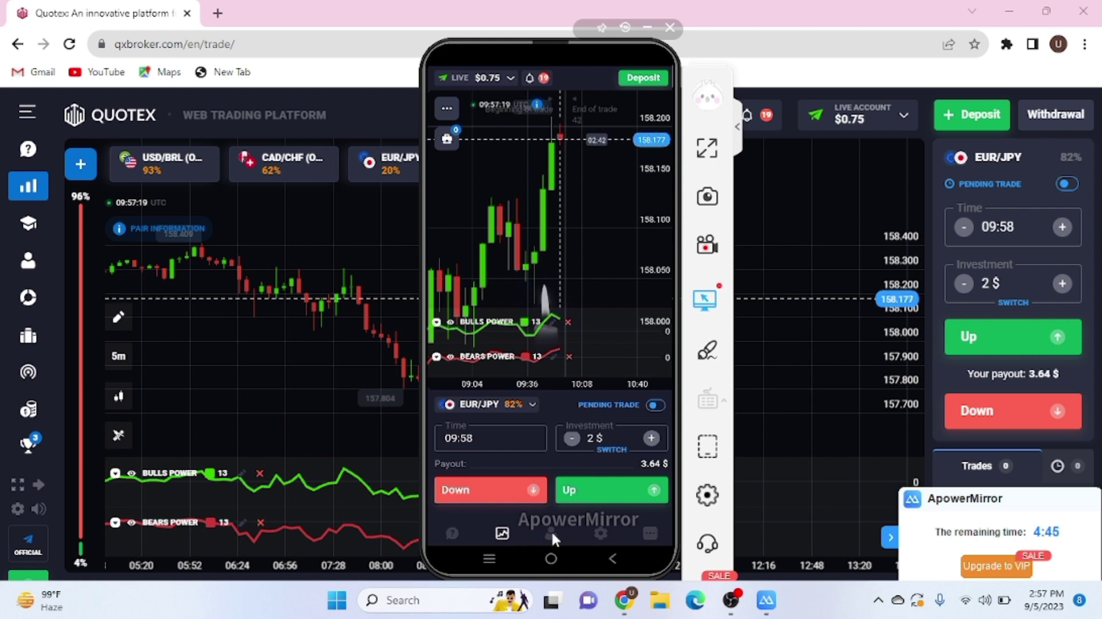
In the mirrored mobile app, open the support section's Create request page and show the customer support subject choices
{"action": "left_click", "coordinate": [453, 532]}
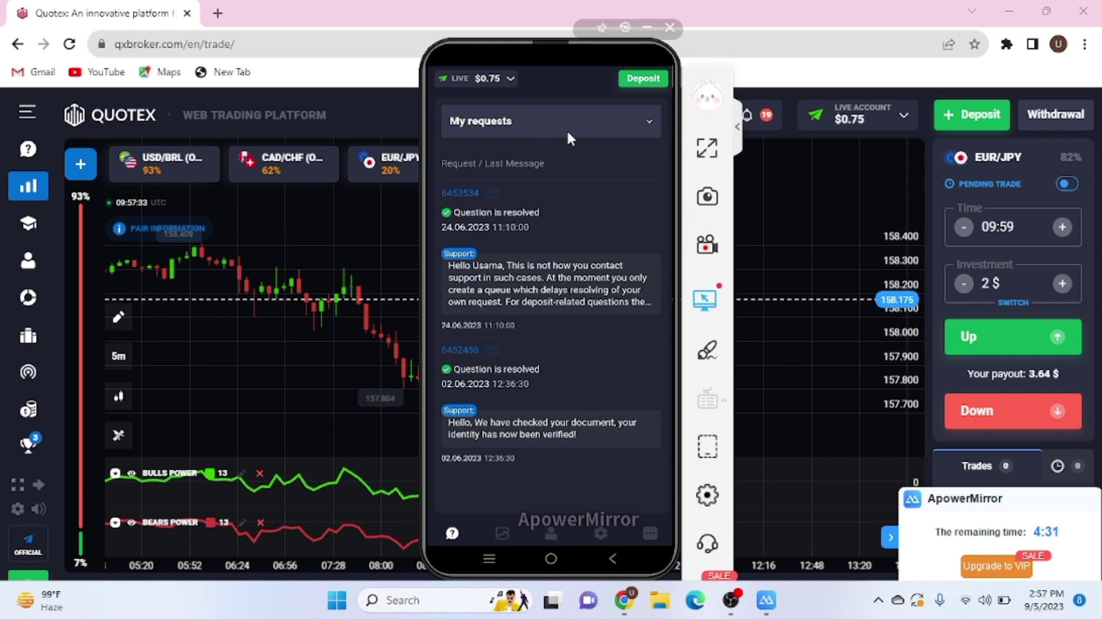
{"action": "left_click", "coordinate": [651, 120]}
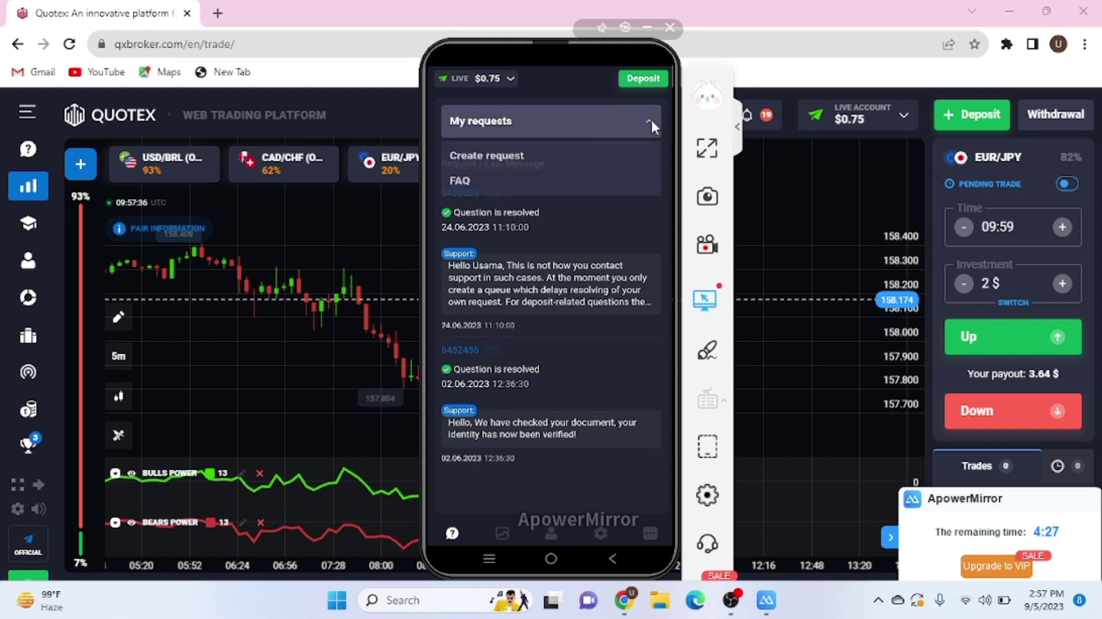
{"action": "left_click", "coordinate": [652, 120]}
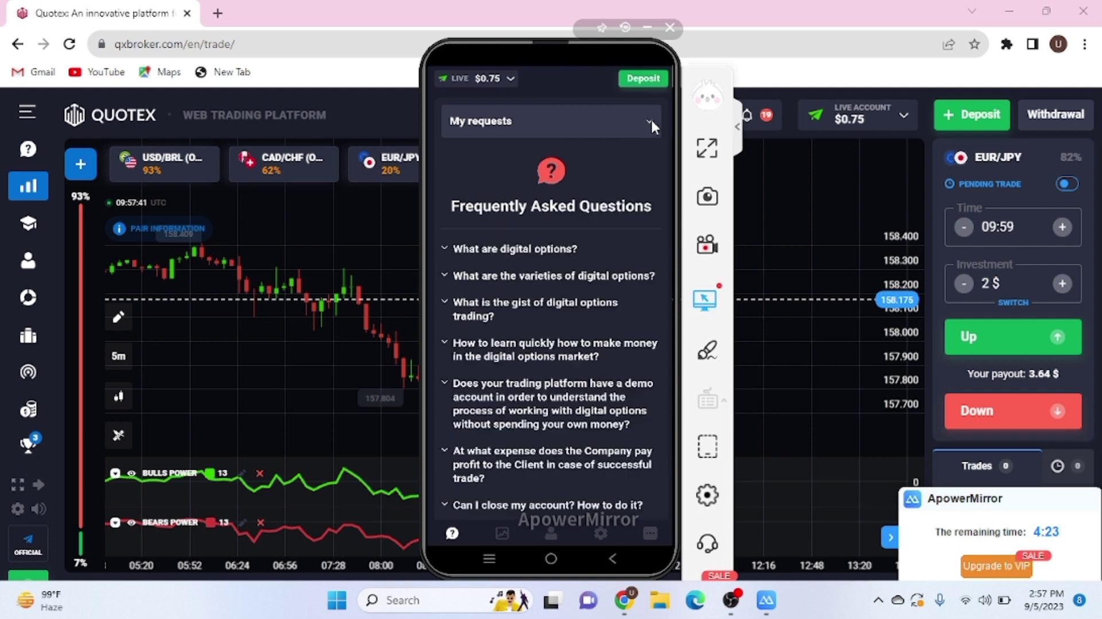
{"action": "scroll", "coordinate": [651, 118], "scroll_direction": "down", "scroll_amount": 6}
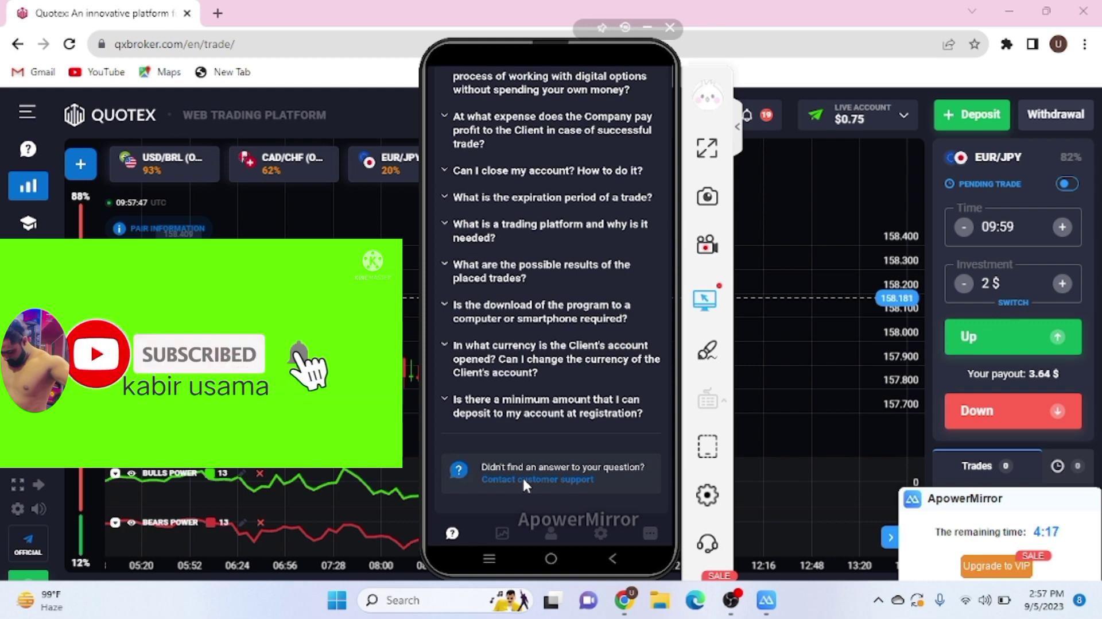
{"action": "left_click", "coordinate": [523, 477]}
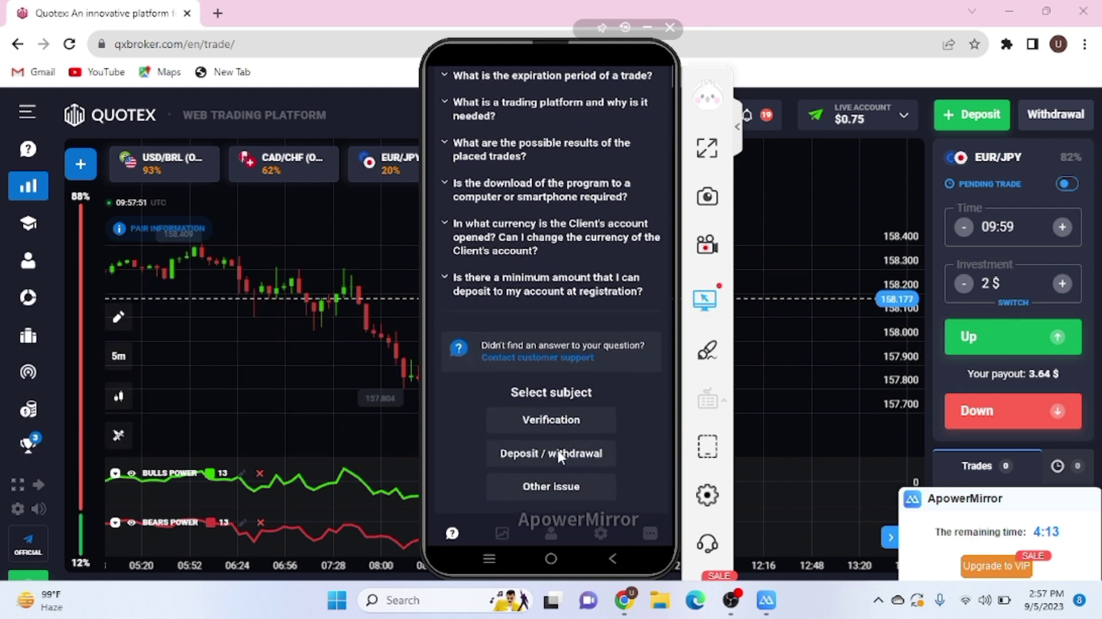
View the Deposit / withdrawal options on the phone, switch the subject to Other issue and open its message field for editing
{"action": "left_click", "coordinate": [558, 451]}
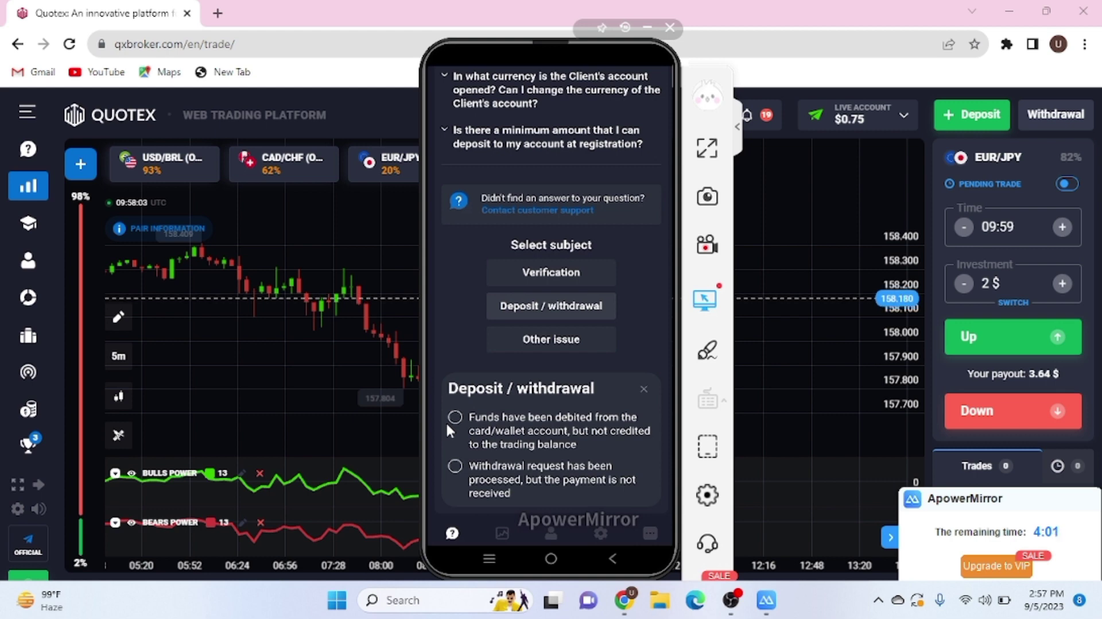
{"action": "left_click", "coordinate": [546, 346]}
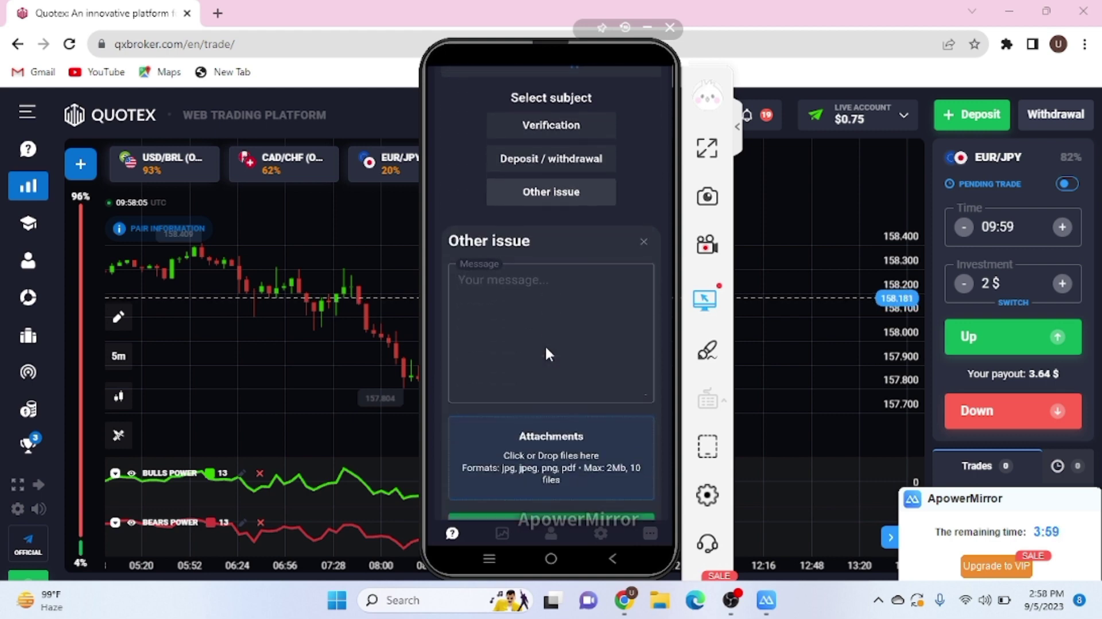
{"action": "left_click", "coordinate": [542, 294]}
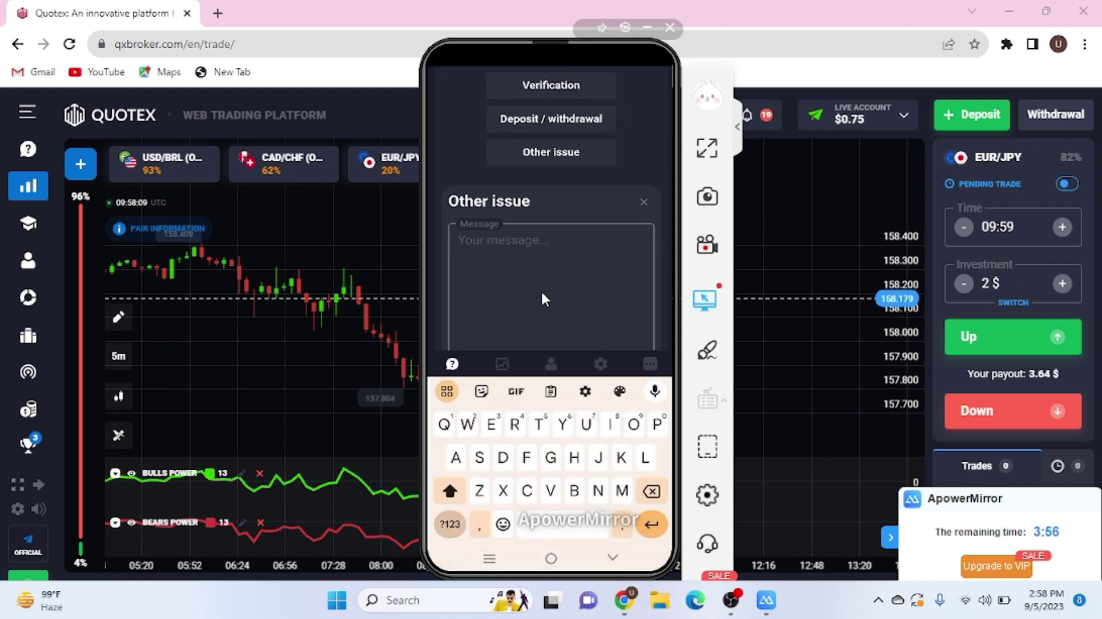